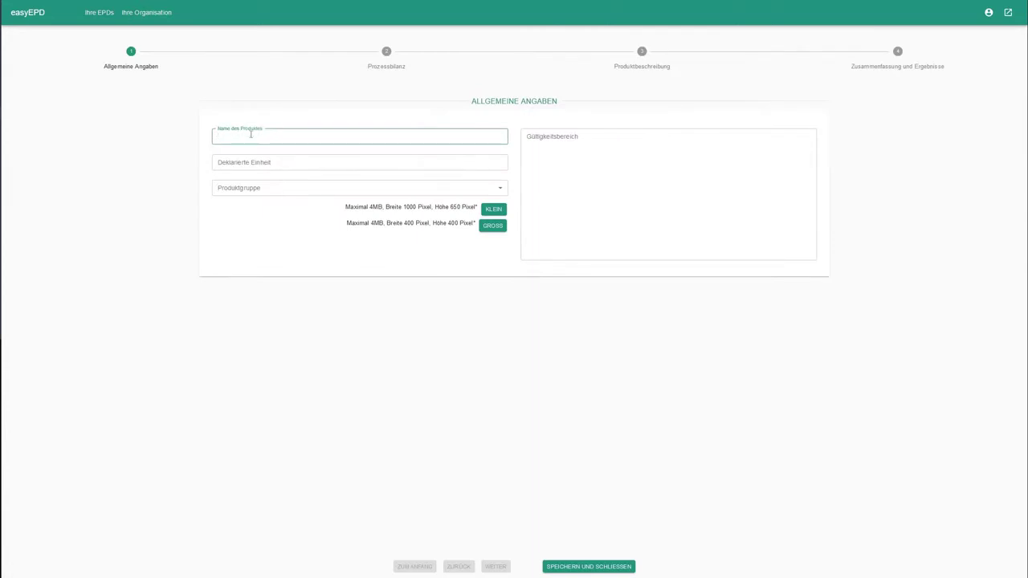
Step: Enter product name 'gluelam', product group Brettschichtholz and declared unit 1m², then continue
{"action": "type", "text": "gluelam"}
{"action": "left_click", "coordinate": [267, 189]}
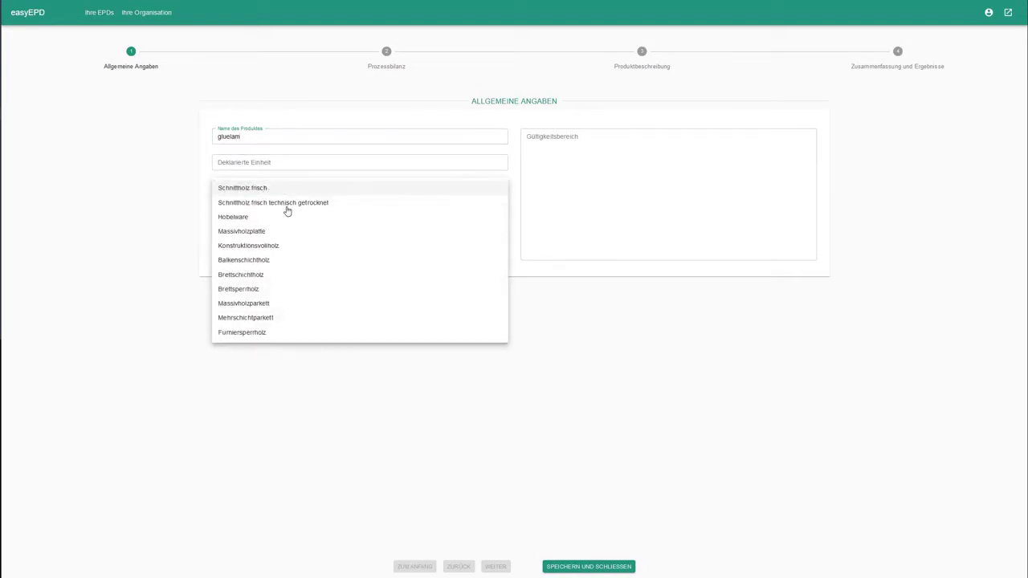
{"action": "left_click", "coordinate": [258, 276]}
{"action": "left_click", "coordinate": [251, 162]}
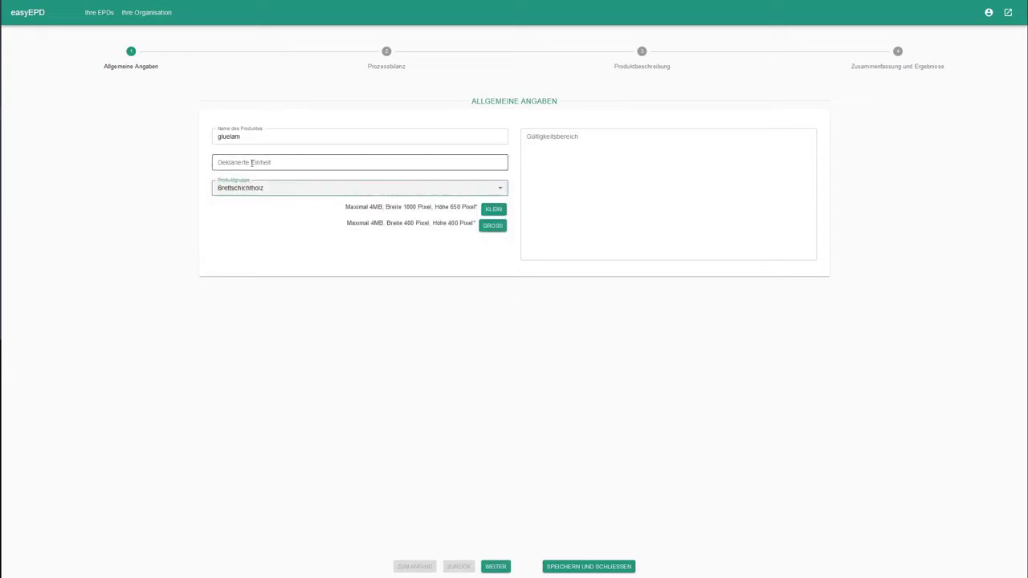
{"action": "type", "text": "1m"}
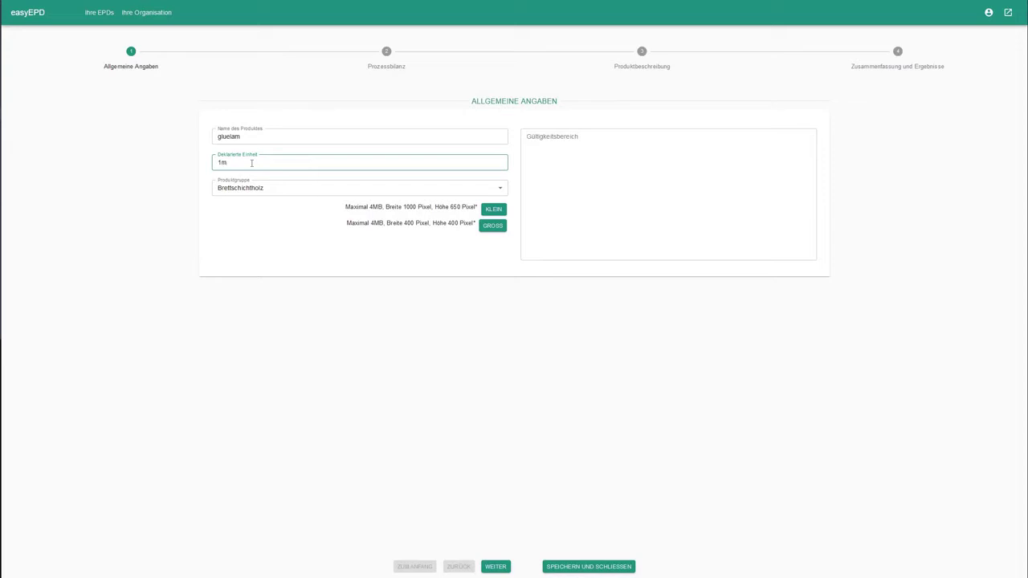
{"action": "type", "text": "²"}
{"action": "left_click", "coordinate": [259, 231]}
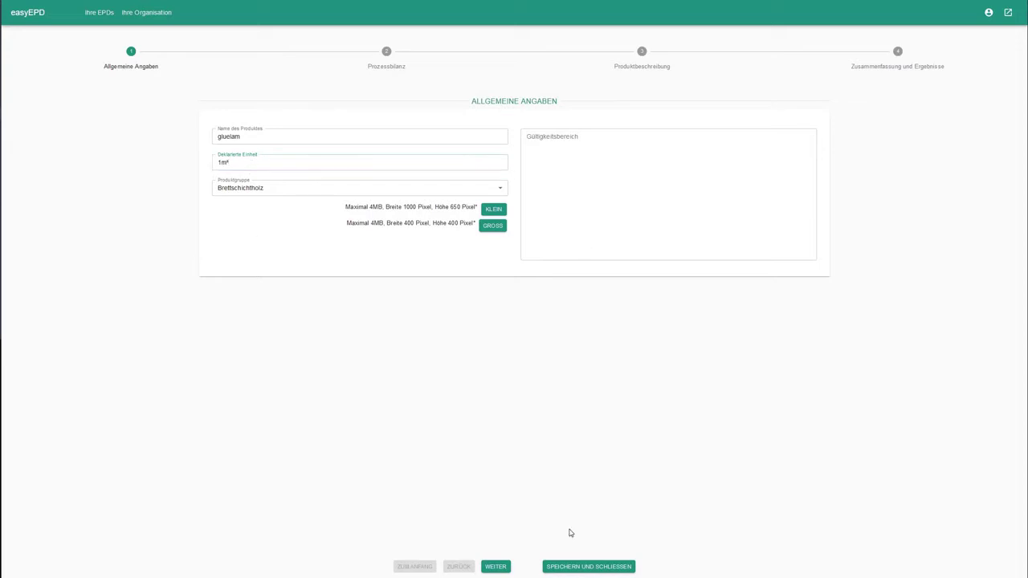
{"action": "left_click", "coordinate": [503, 567]}
Step: On the Basismaterial page, enter 2 as the round wood quantity
{"action": "left_click", "coordinate": [503, 568]}
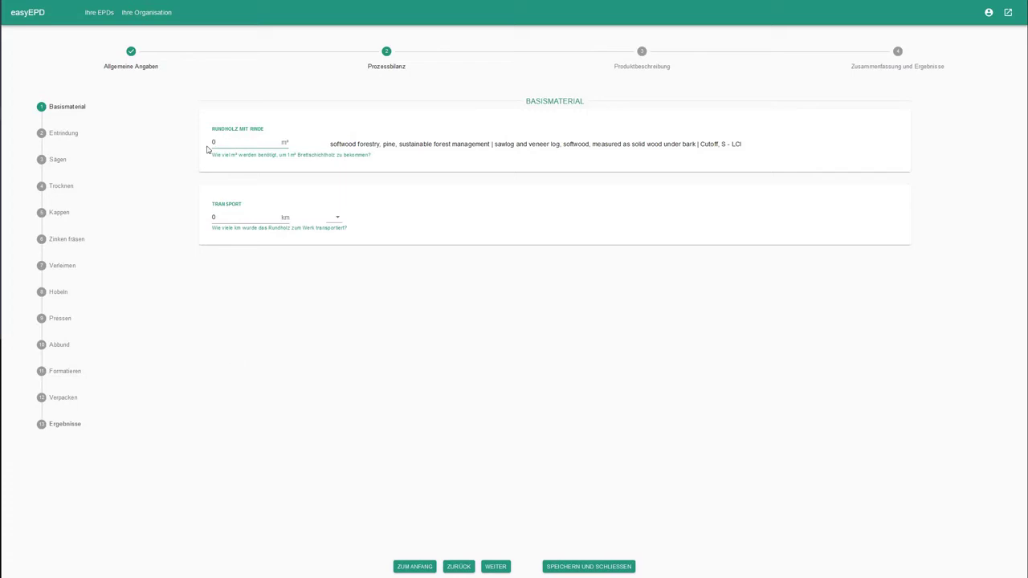
{"action": "type", "text": "2"}
{"action": "left_click", "coordinate": [392, 421]}
Step: Go back and change the product group to Schnittholz frisch technisch getrocknet, then continue
{"action": "left_click", "coordinate": [458, 566]}
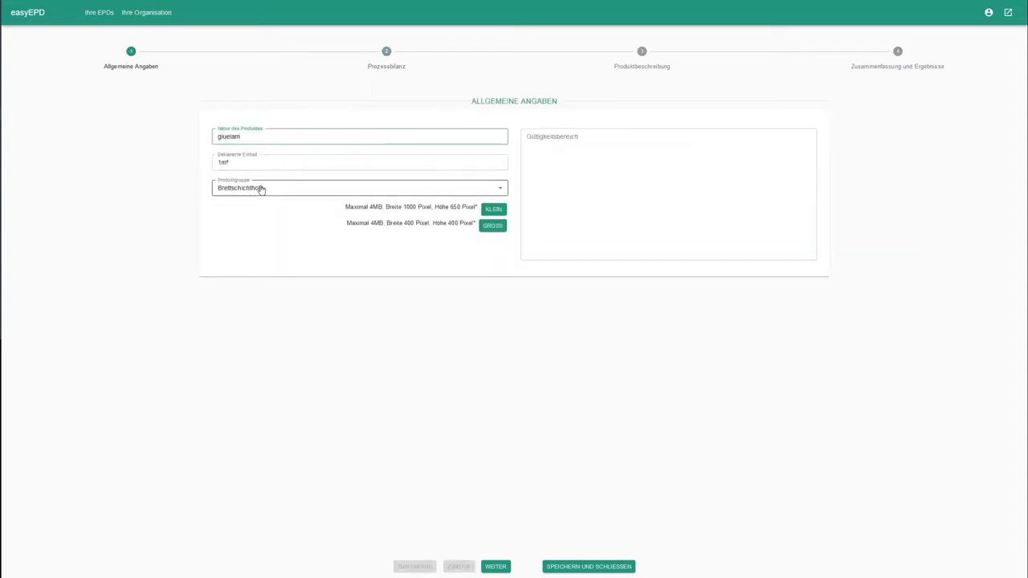
{"action": "left_click", "coordinate": [261, 187]}
{"action": "left_click", "coordinate": [498, 566]}
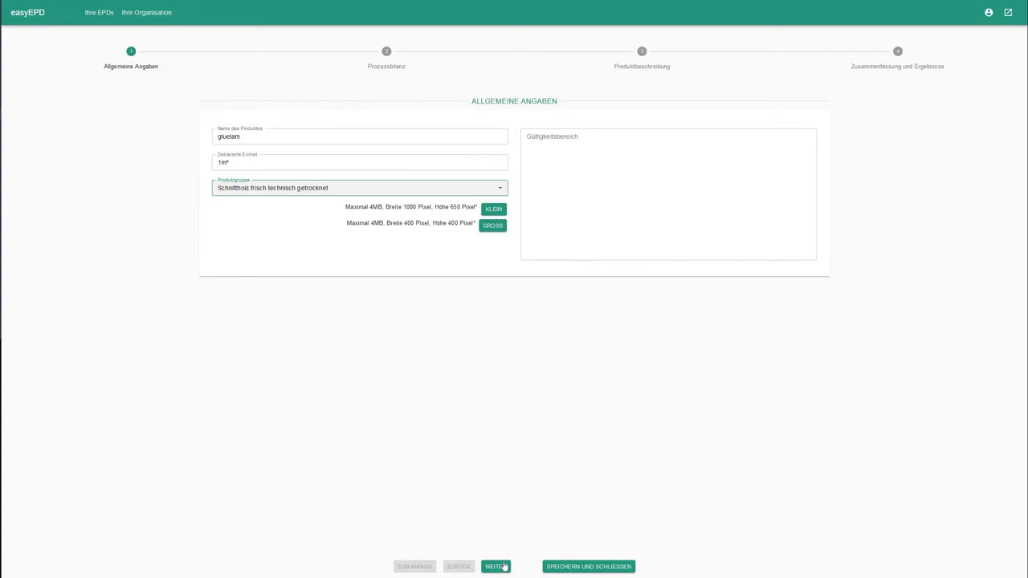
{"action": "left_click", "coordinate": [498, 566]}
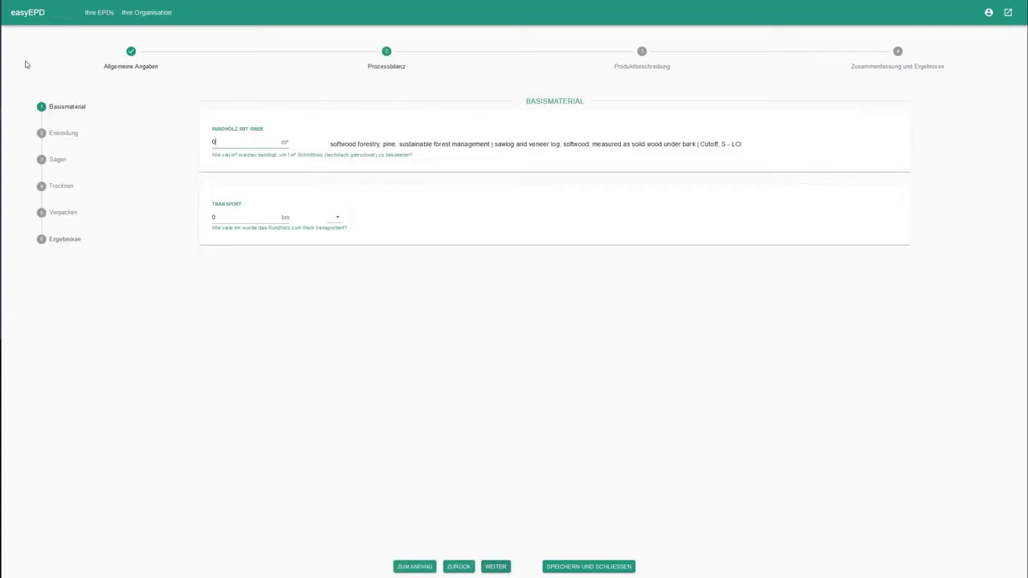
Step: Set Rundholz mit Rinde to 2 m³ and transport to 300 km by LKW EURO4
{"action": "left_click", "coordinate": [244, 144]}
{"action": "key", "text": "ctrl+a"}
{"action": "type", "text": "2"}
{"action": "key", "text": "Tab"}
{"action": "type", "text": "300"}
{"action": "left_click", "coordinate": [339, 220]}
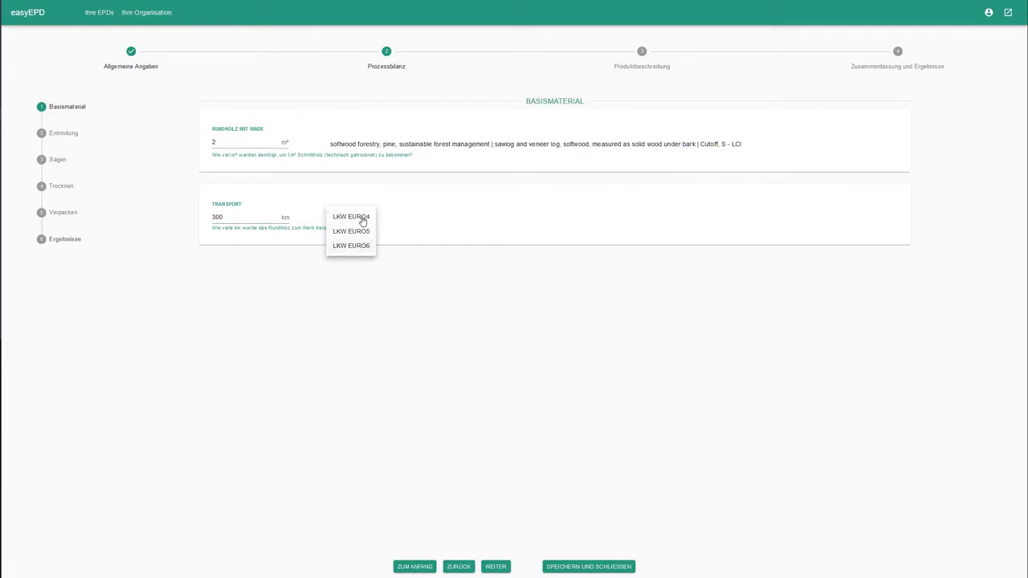
{"action": "left_click", "coordinate": [417, 223]}
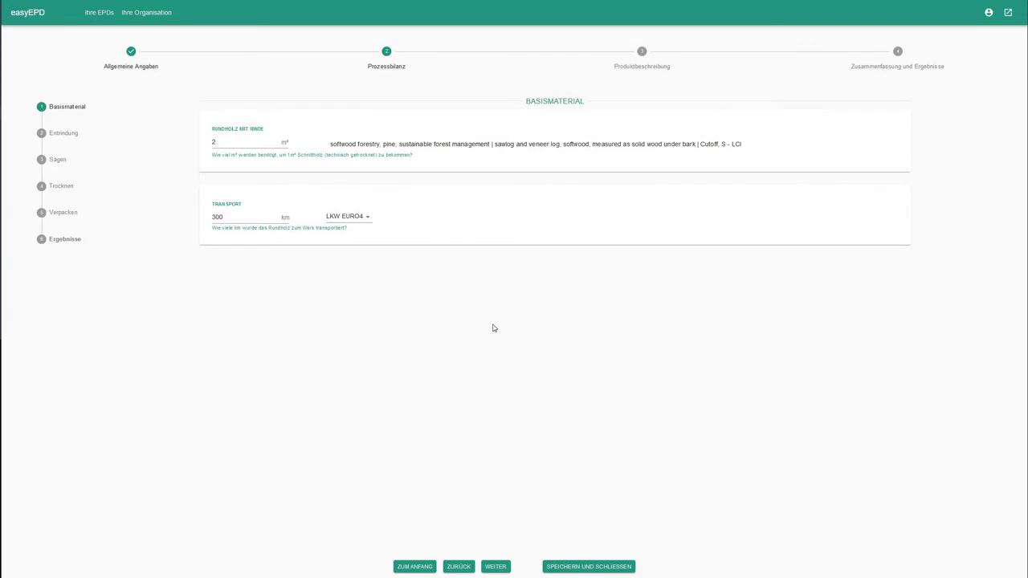
Step: On the Entrindung page, enter 2 kWh electricity and 3 kg Abfall: Rinde
{"action": "left_click", "coordinate": [497, 567]}
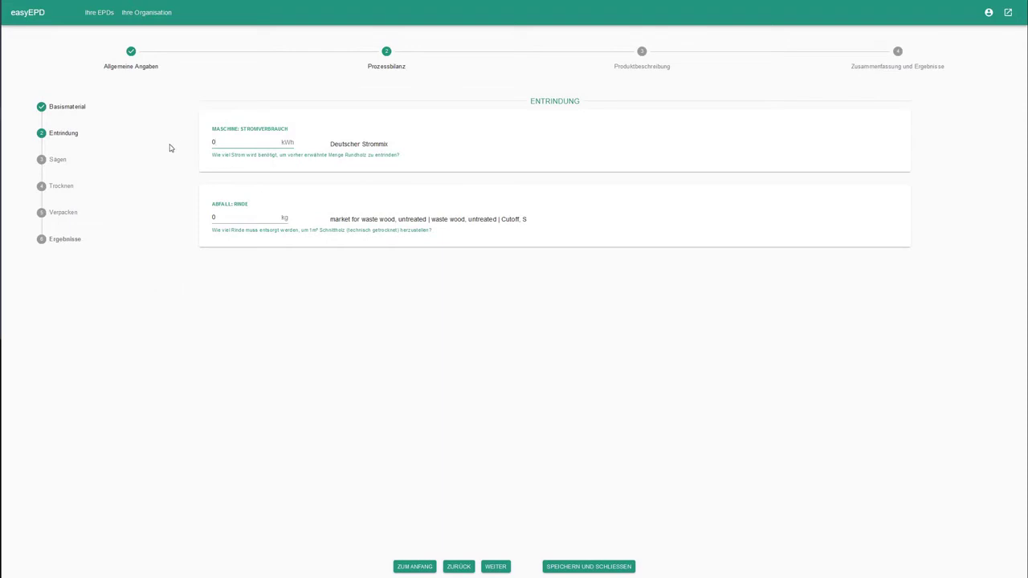
{"action": "key", "text": "Tab"}
{"action": "type", "text": "2"}
{"action": "key", "text": "Tab"}
{"action": "type", "text": "3"}
Step: Step through Sägen, Trocknen and Verpacken to reach the Ergebnisse LCA tables
{"action": "left_click", "coordinate": [495, 567]}
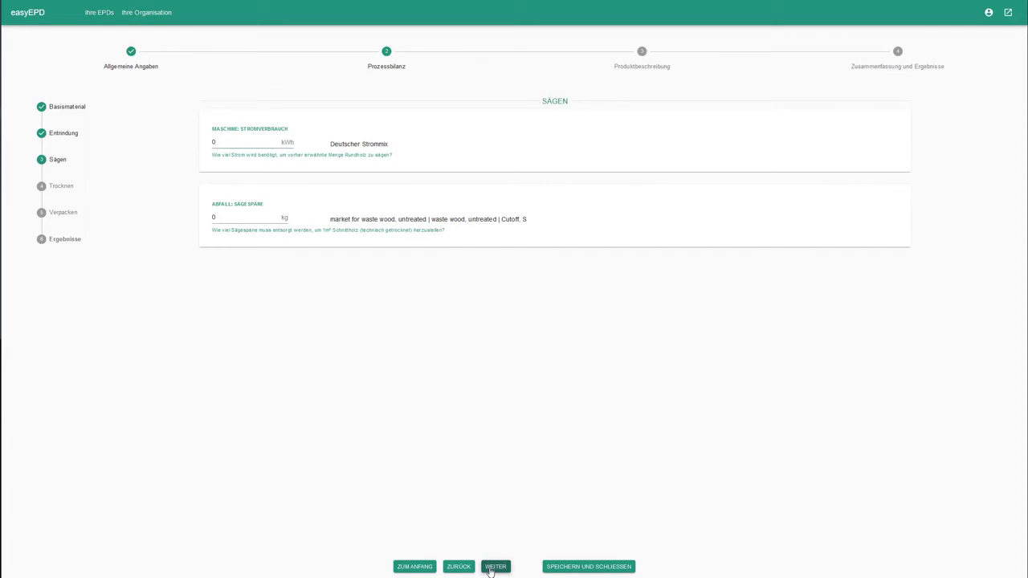
{"action": "left_click", "coordinate": [495, 567]}
{"action": "left_click", "coordinate": [491, 568]}
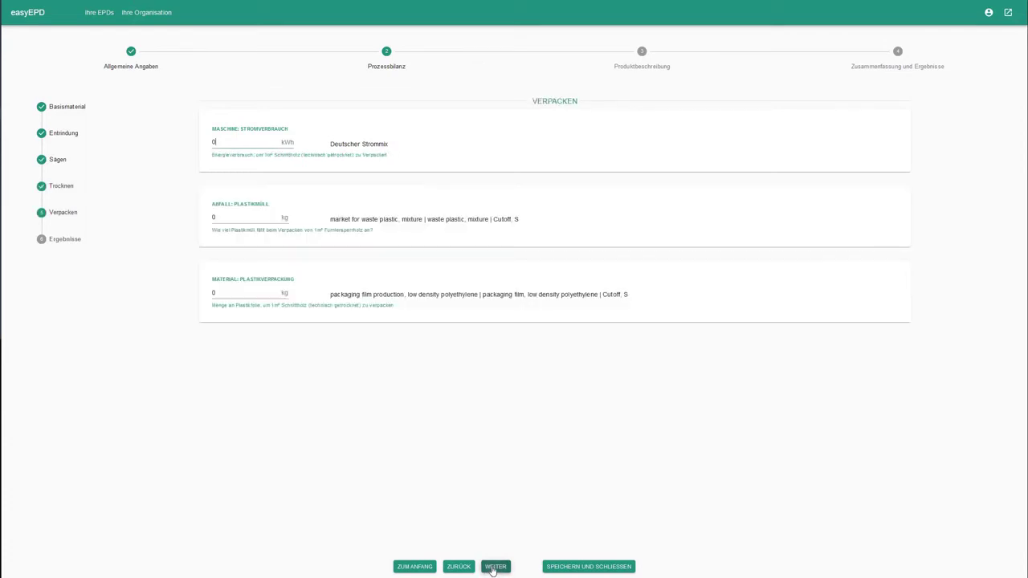
{"action": "left_click", "coordinate": [493, 568]}
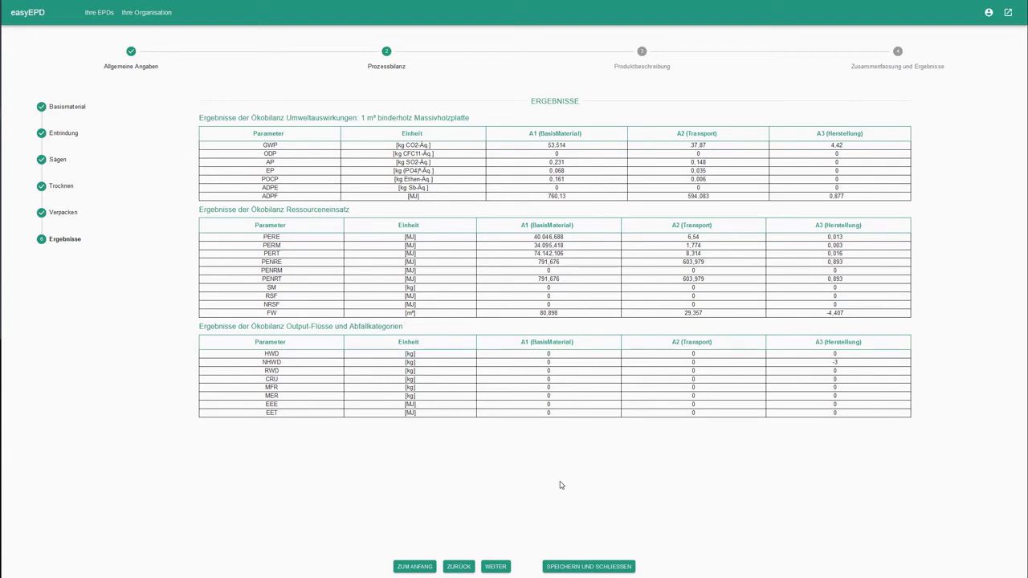
Step: On Produktbeschreibung, copy the 2.1 example text into the product definition box
{"action": "left_click", "coordinate": [495, 566]}
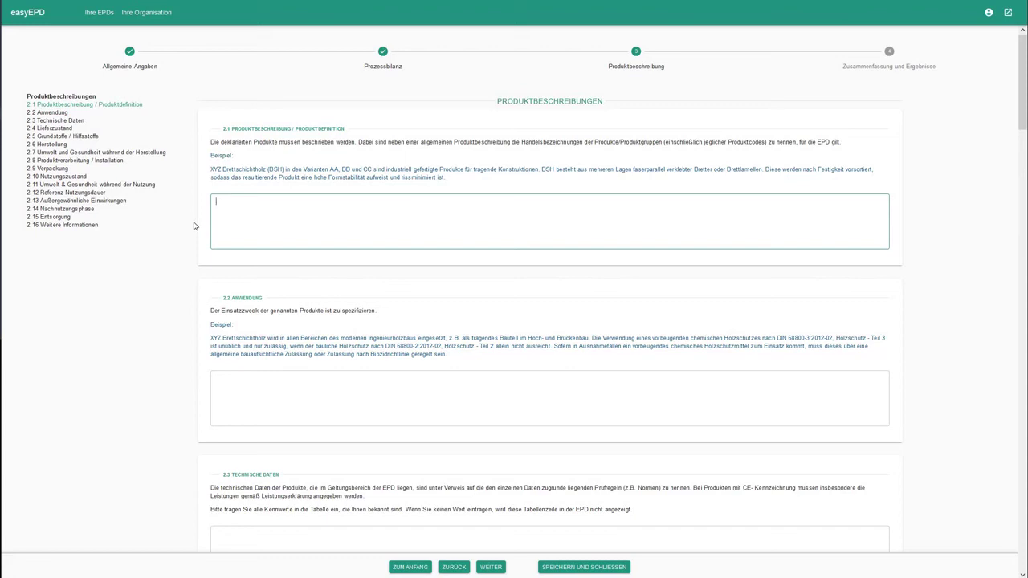
{"action": "left_click", "coordinate": [440, 169]}
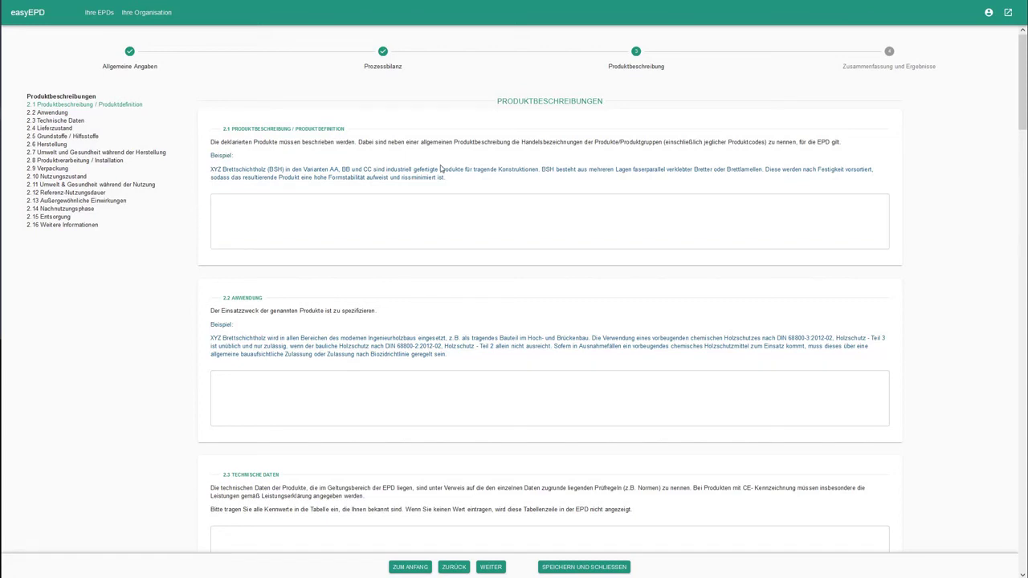
{"action": "left_click_drag", "start_coordinate": [210, 170], "coordinate": [452, 181]}
{"action": "key", "text": "ctrl+c"}
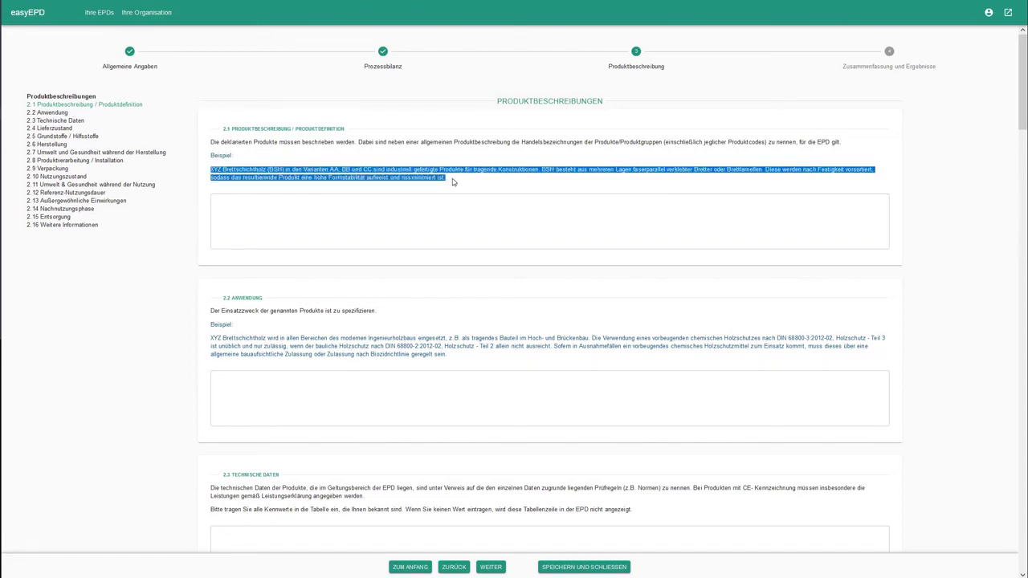
{"action": "left_click", "coordinate": [383, 233]}
{"action": "key", "text": "ctrl+v"}
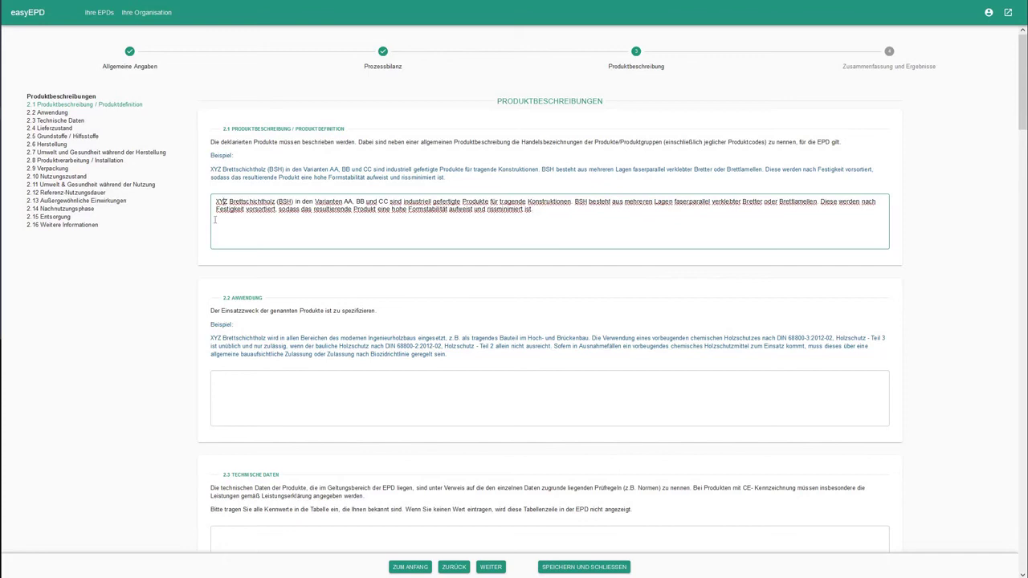
Step: Replace XYZ with 'abcde', then clear the 2.1 box completely
{"action": "double_click", "coordinate": [221, 202]}
{"action": "type", "text": "abcde"}
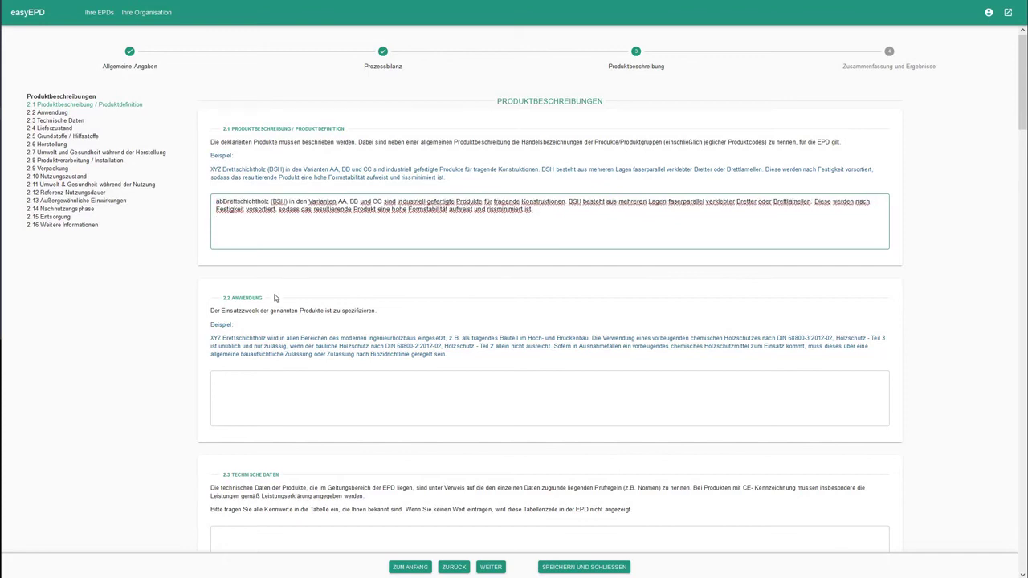
{"action": "key", "text": "ctrl+a"}
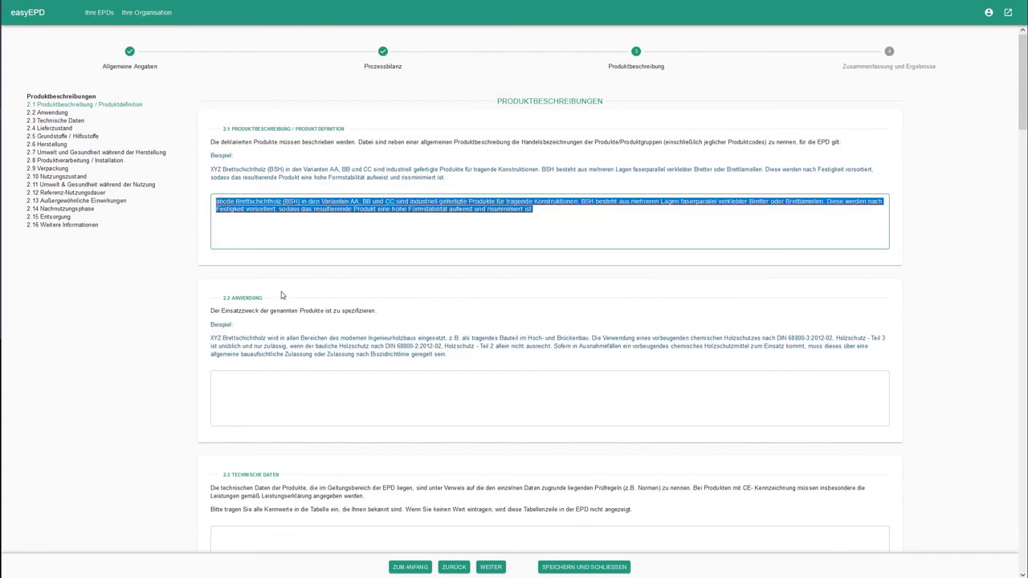
{"action": "key", "text": "BackSpace"}
{"action": "left_click", "coordinate": [171, 276]}
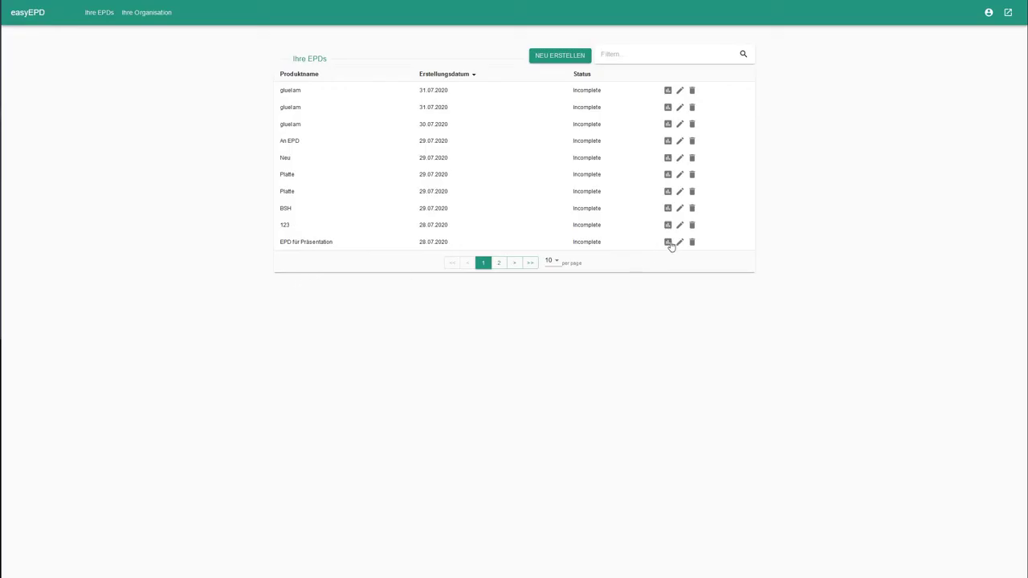
Step: Generate the PDF for the 'EPD für Präsentation' row in Ihre EPDs
{"action": "left_click", "coordinate": [667, 242]}
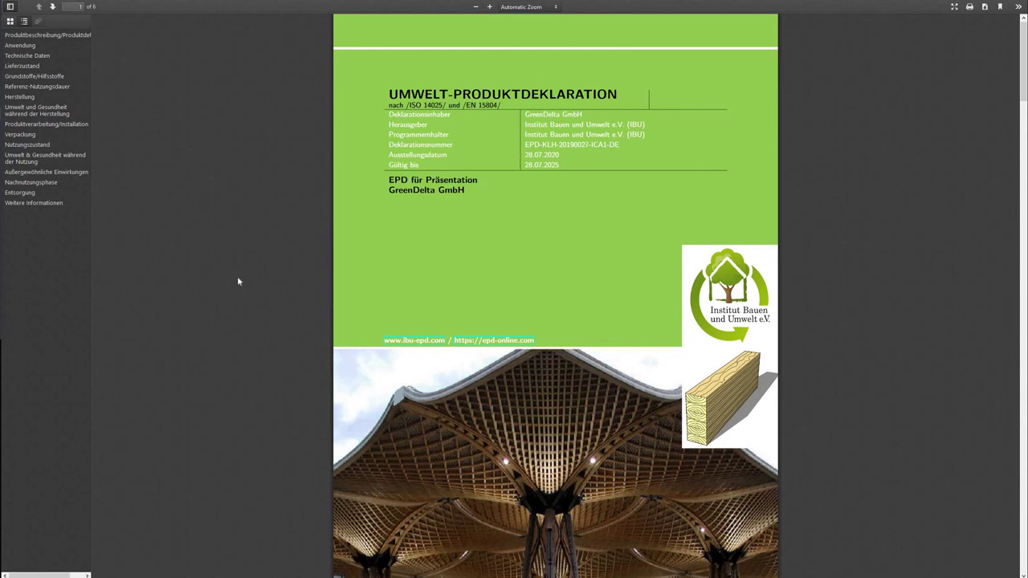
Step: Scroll the PDF from the cover to section 5, LCA: Ergebnisse, on page 5
{"action": "scroll", "coordinate": [267, 280], "scroll_direction": "down", "scroll_amount": 3}
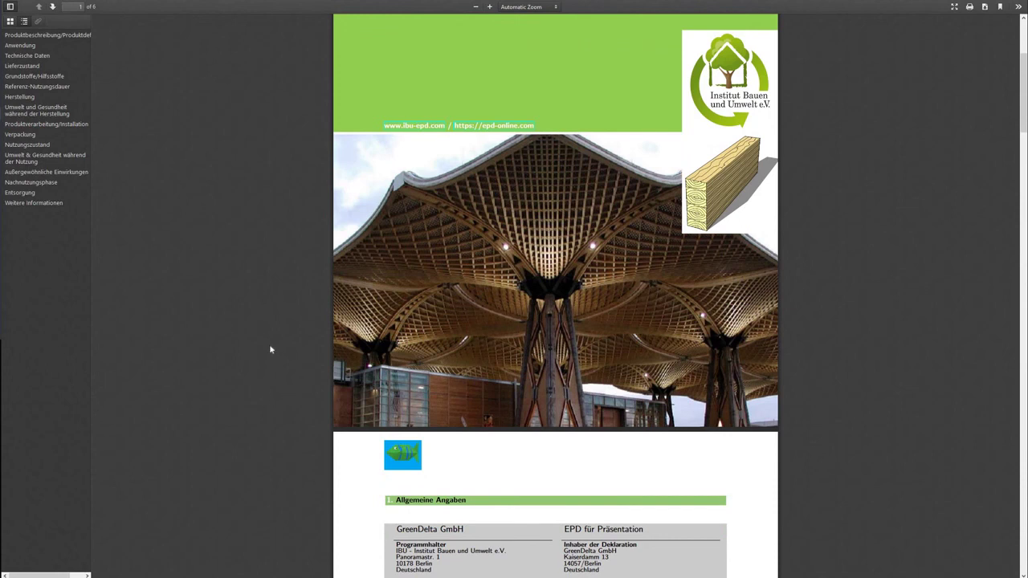
{"action": "scroll", "coordinate": [269, 344], "scroll_direction": "down", "scroll_amount": 5}
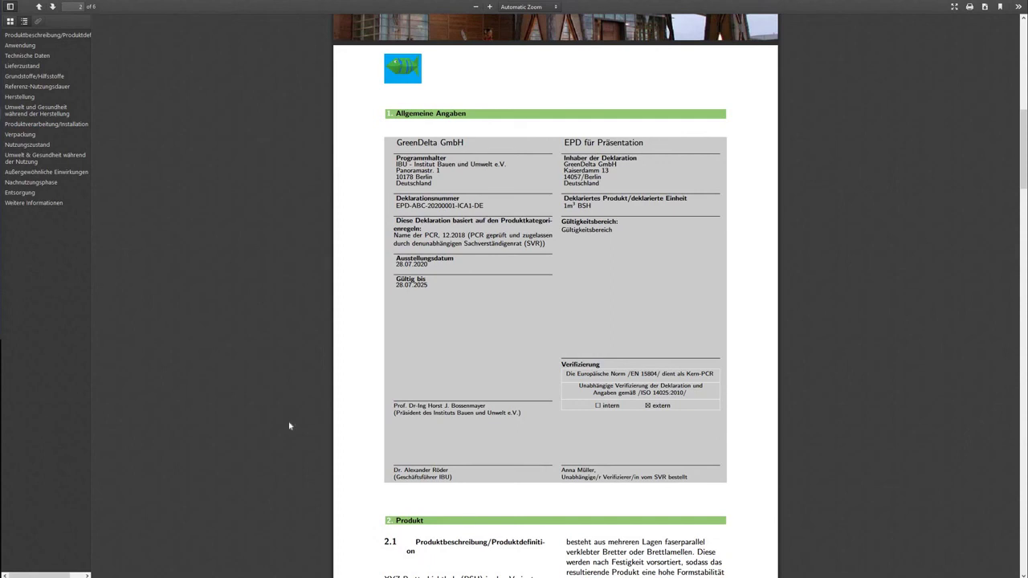
{"action": "scroll", "coordinate": [290, 426], "scroll_direction": "down", "scroll_amount": 5}
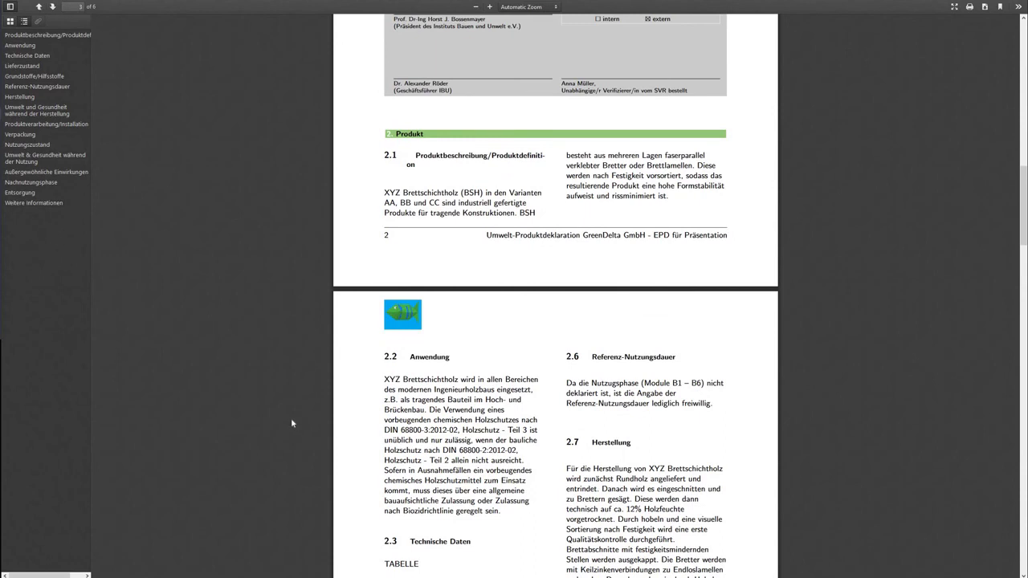
{"action": "scroll", "coordinate": [291, 418], "scroll_direction": "down", "scroll_amount": 4}
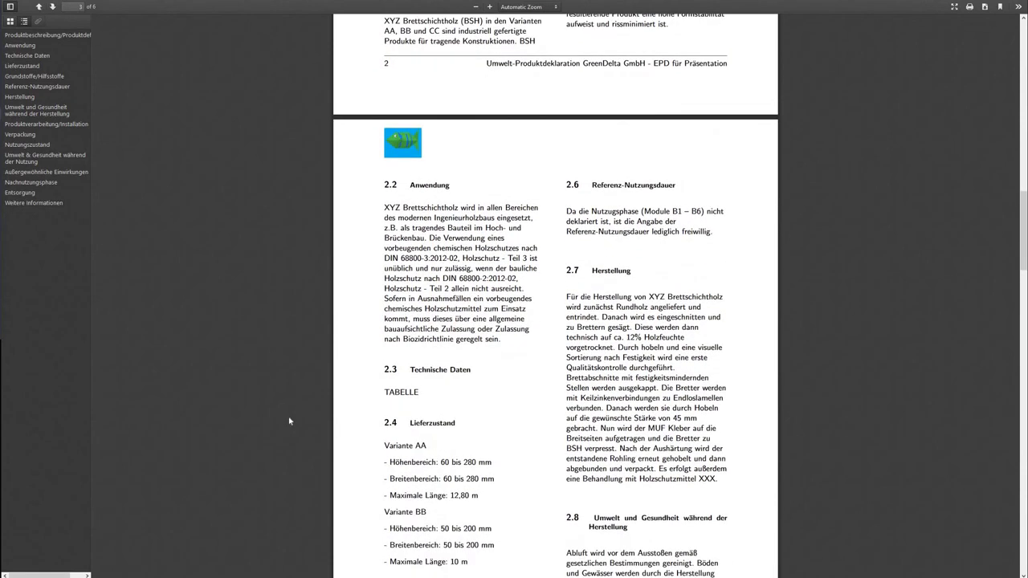
{"action": "scroll", "coordinate": [293, 414], "scroll_direction": "down", "scroll_amount": 3}
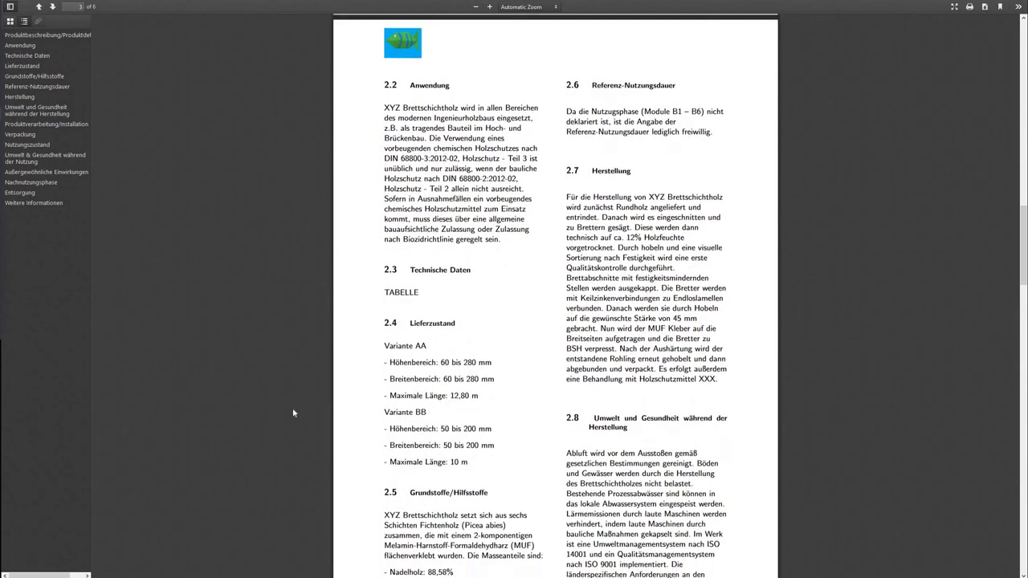
{"action": "scroll", "coordinate": [293, 413], "scroll_direction": "down", "scroll_amount": 4}
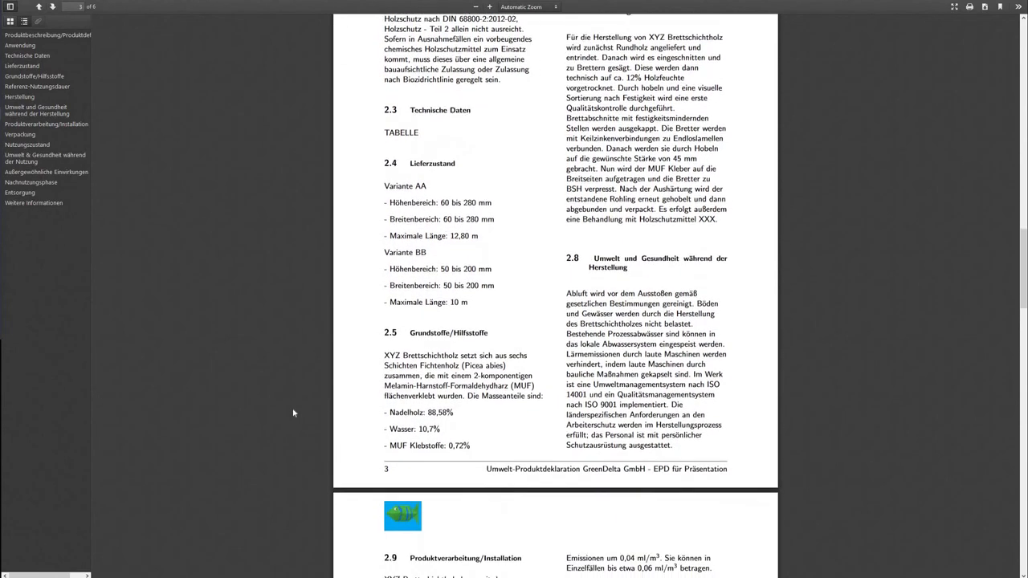
{"action": "scroll", "coordinate": [293, 413], "scroll_direction": "down", "scroll_amount": 14}
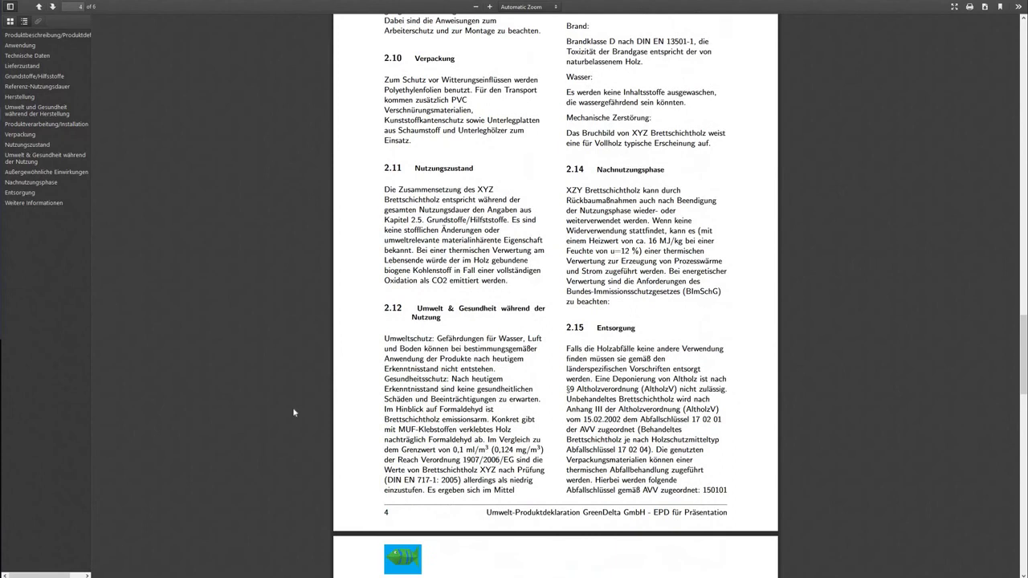
{"action": "scroll", "coordinate": [293, 413], "scroll_direction": "down", "scroll_amount": 13}
{"action": "scroll", "coordinate": [293, 413], "scroll_direction": "up", "scroll_amount": 1}
{"action": "scroll", "coordinate": [293, 413], "scroll_direction": "down", "scroll_amount": 1}
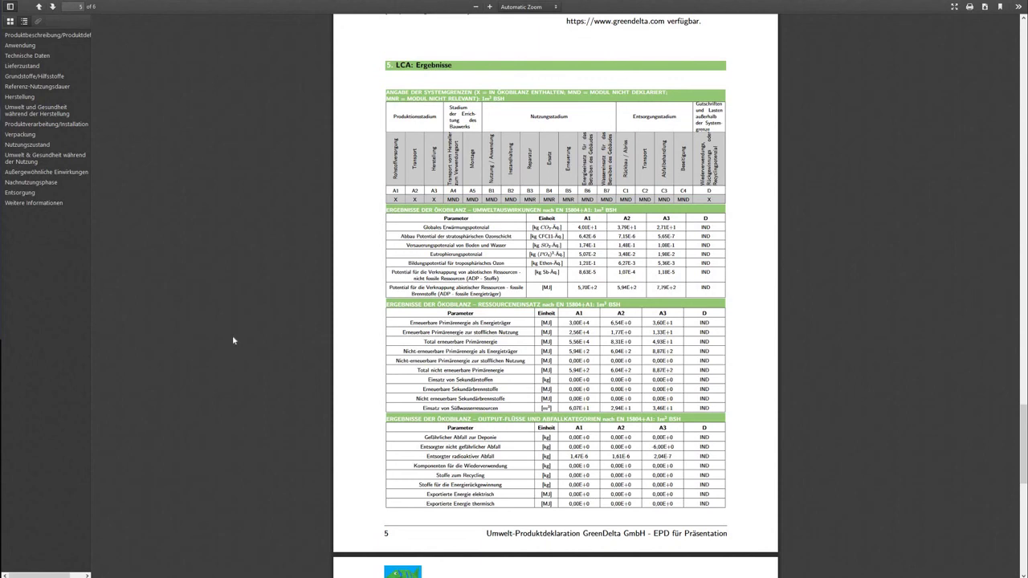
{"action": "scroll", "coordinate": [233, 338], "scroll_direction": "up", "scroll_amount": 1}
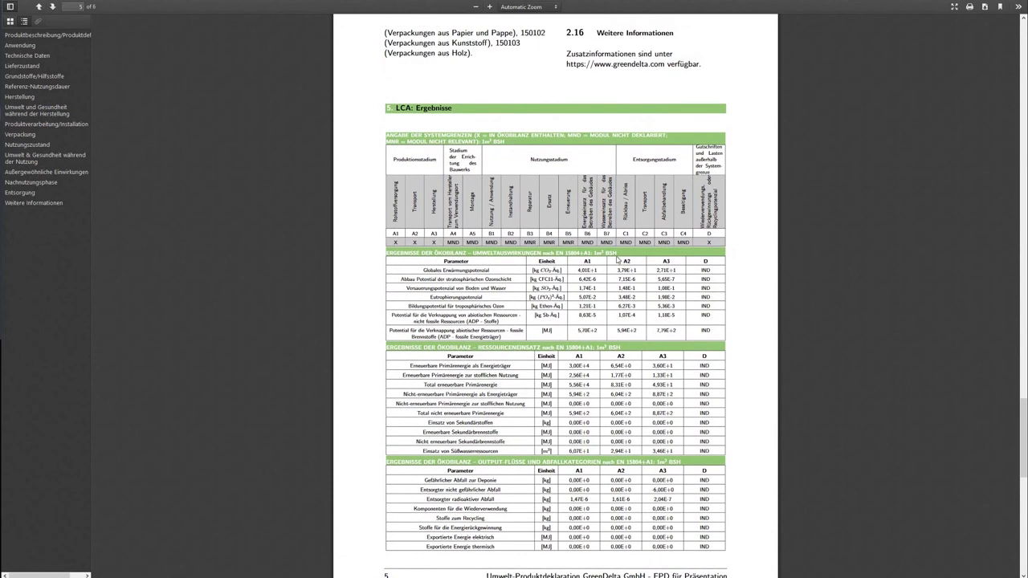